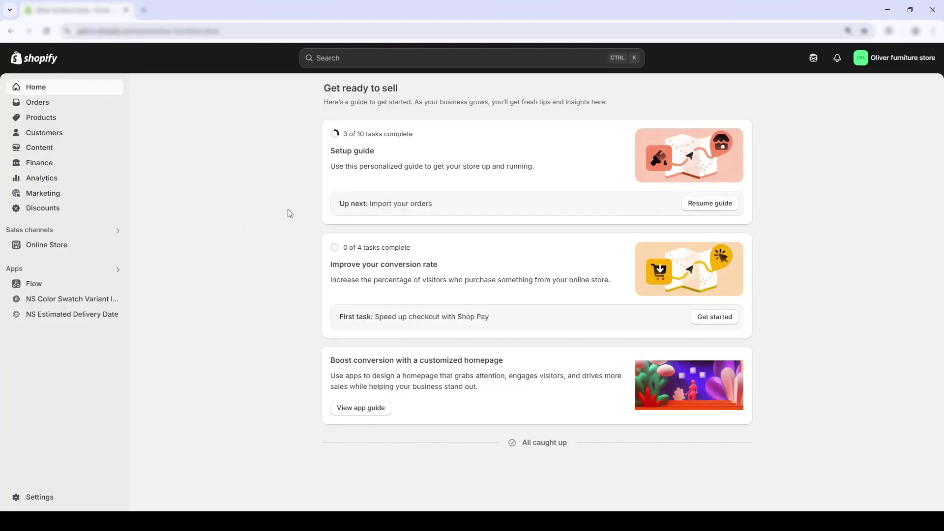
# Search the App Store for 'ns color swatch variant images' and install the app
pyautogui.click(398, 57)
pyautogui.write('ns color ')
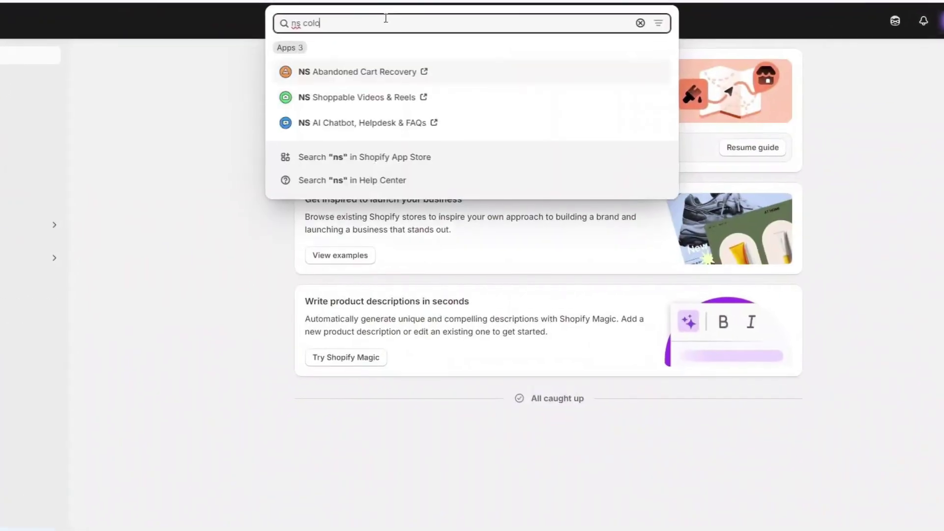
pyautogui.write('swatch variant images')
pyautogui.press('Return')
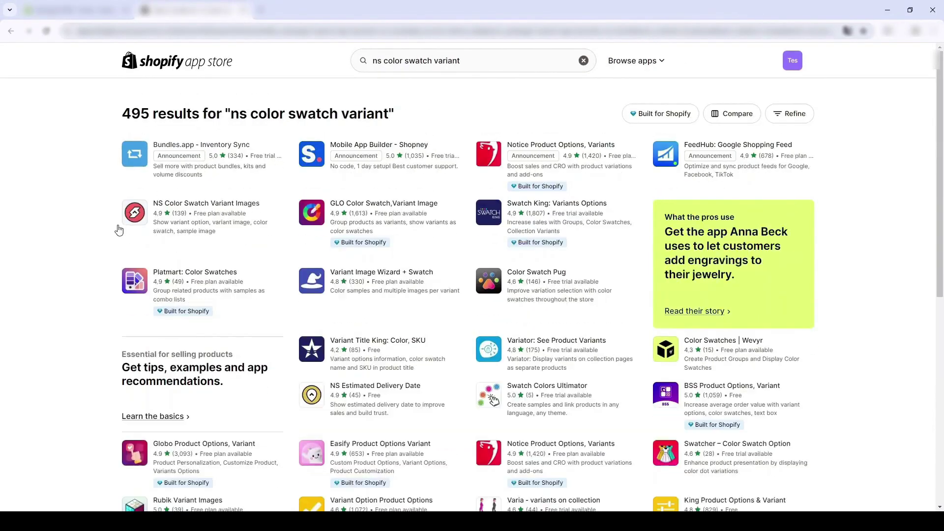
pyautogui.click(186, 209)
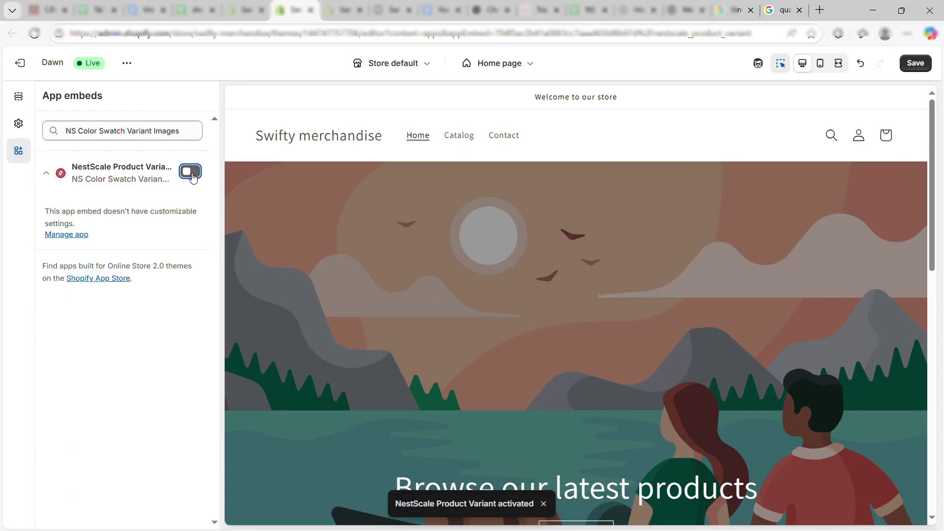
# Switch on the NestScale Product Variant app embed in the Dawn theme and save
pyautogui.click(190, 174)
pyautogui.click(916, 63)
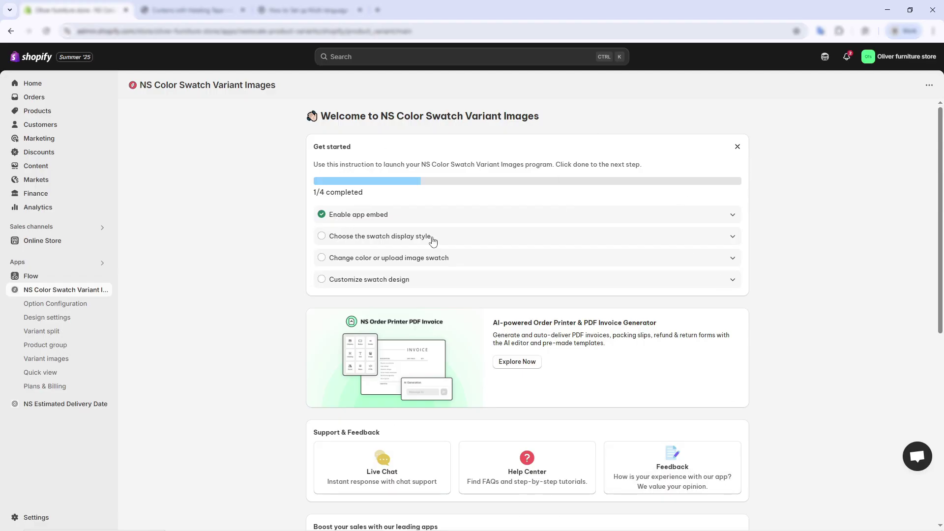
# Expand the 'Choose the swatch display style' setup step, then go to Option Configuration
pyautogui.click(432, 238)
pyautogui.click(433, 240)
pyautogui.click(432, 240)
pyautogui.click(393, 267)
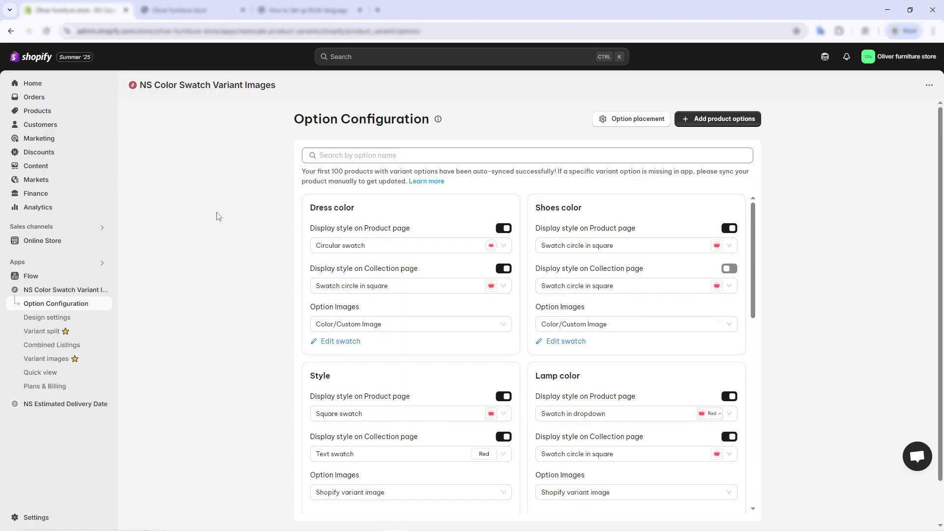
# Sync the Curtains product into the app
pyautogui.click(719, 119)
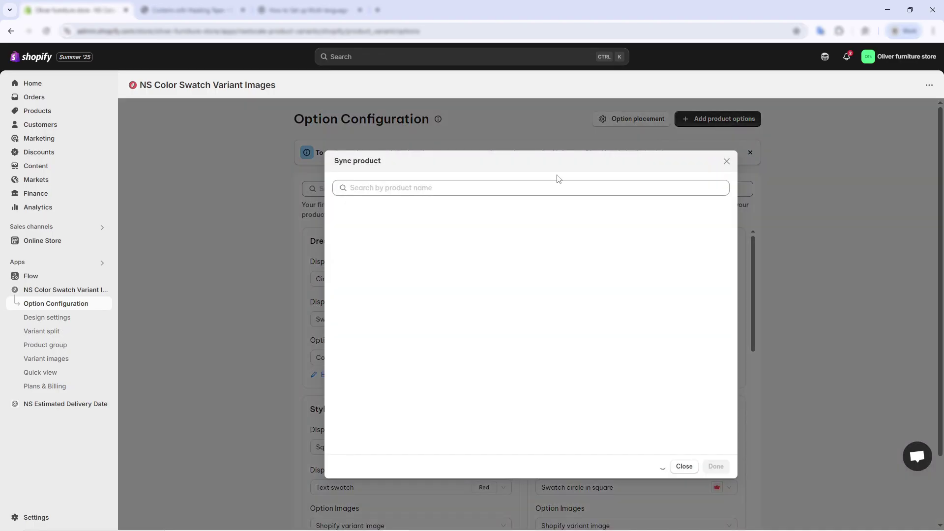
pyautogui.click(340, 292)
pyautogui.click(717, 466)
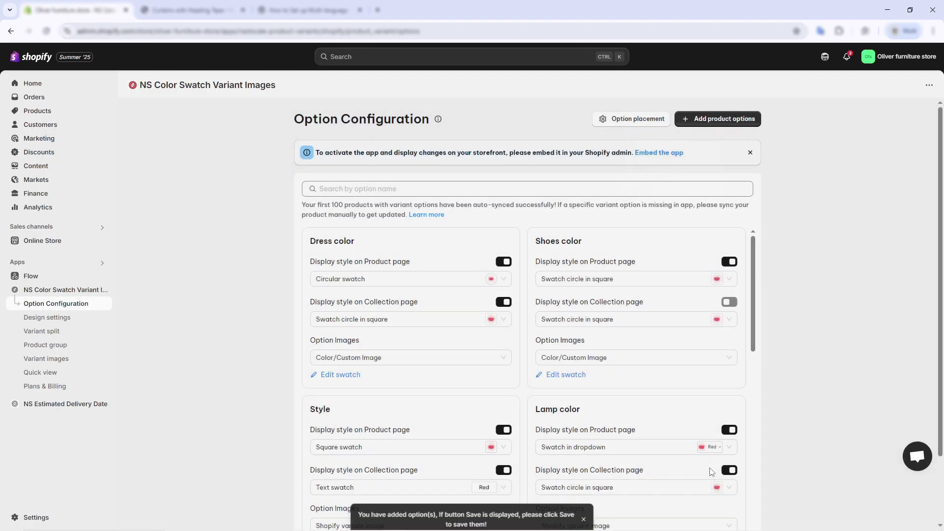
# Show circular Color swatches on product and collection pages, with Color/Custom Image option images
pyautogui.scroll(-5, 543, 389)
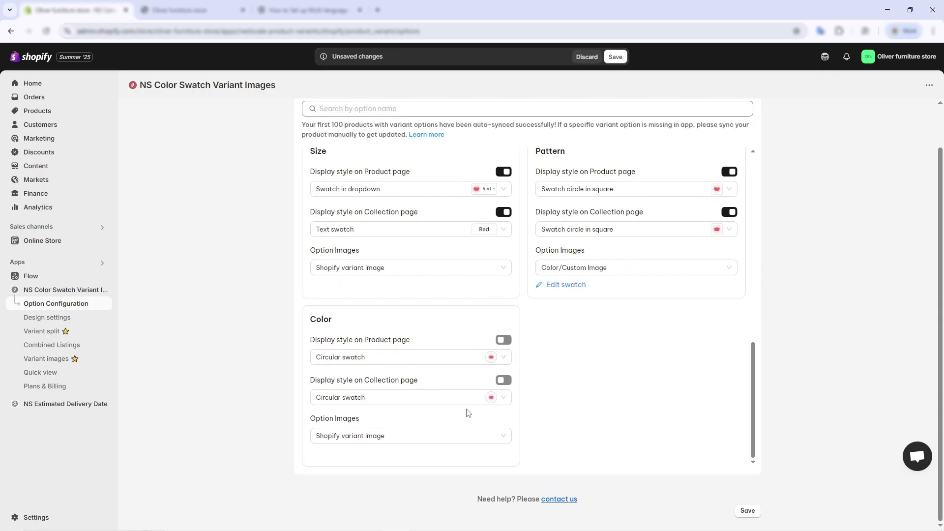
pyautogui.click(504, 343)
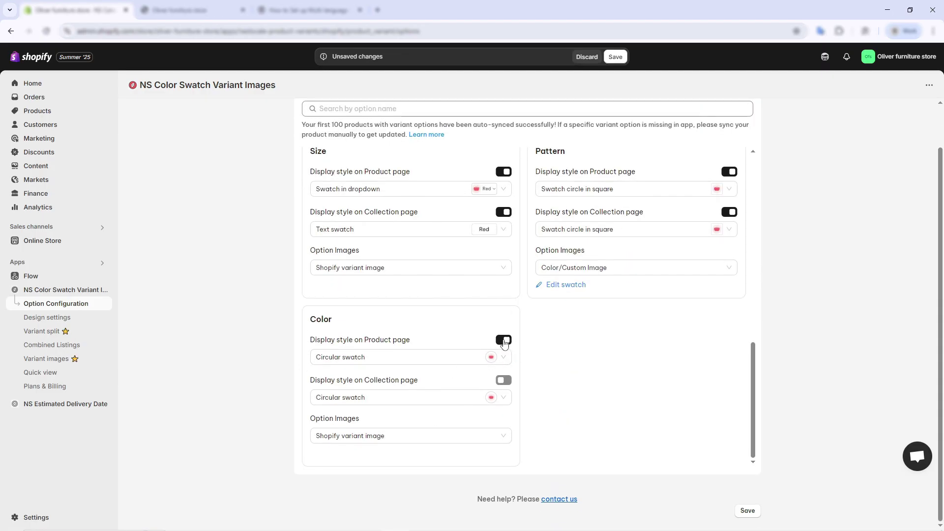
pyautogui.click(504, 381)
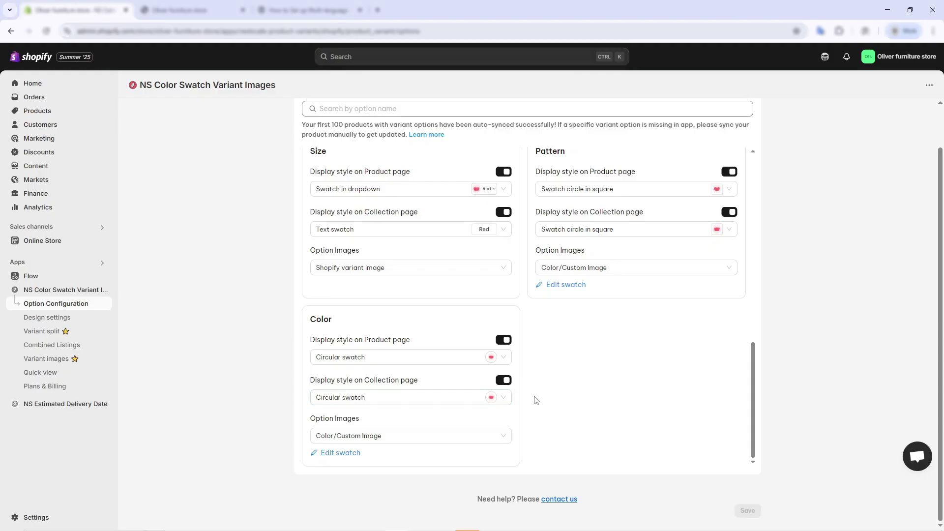
pyautogui.click(502, 361)
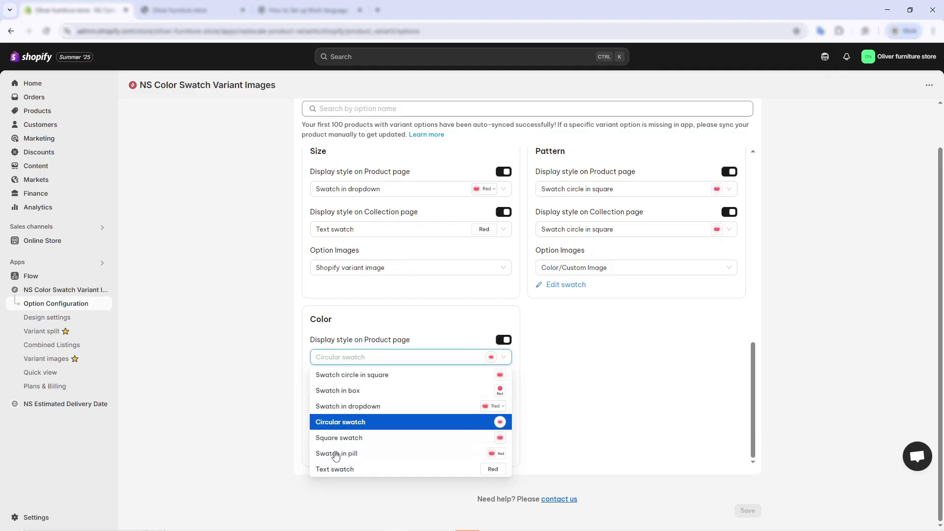
pyautogui.click(573, 397)
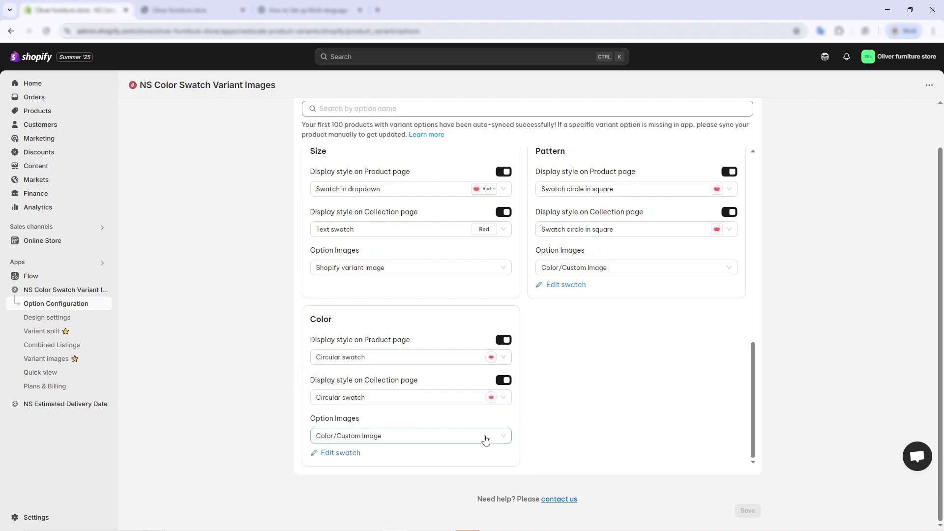
pyautogui.click(473, 401)
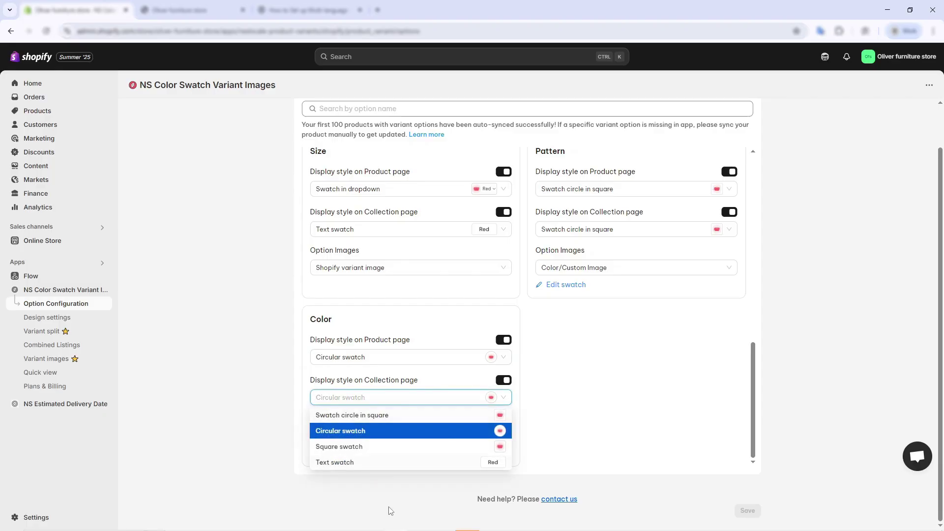
pyautogui.click(433, 436)
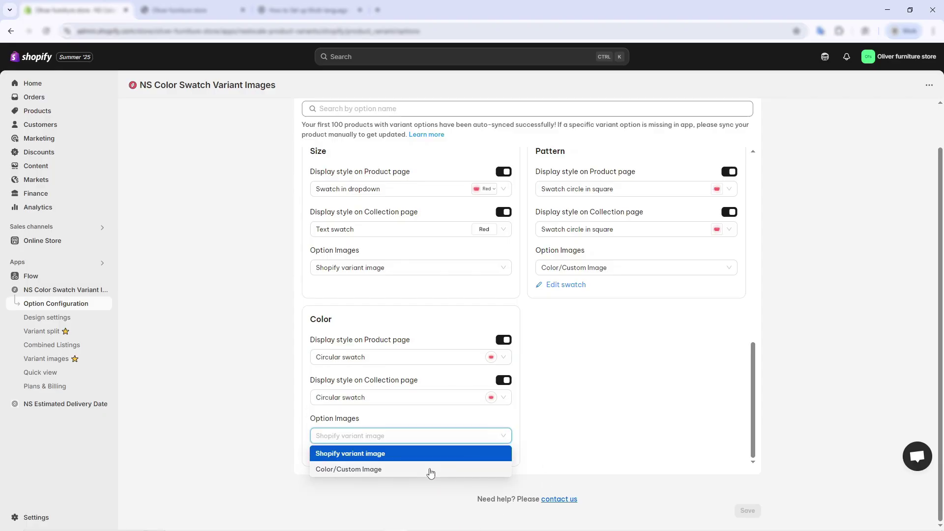
pyautogui.click(431, 470)
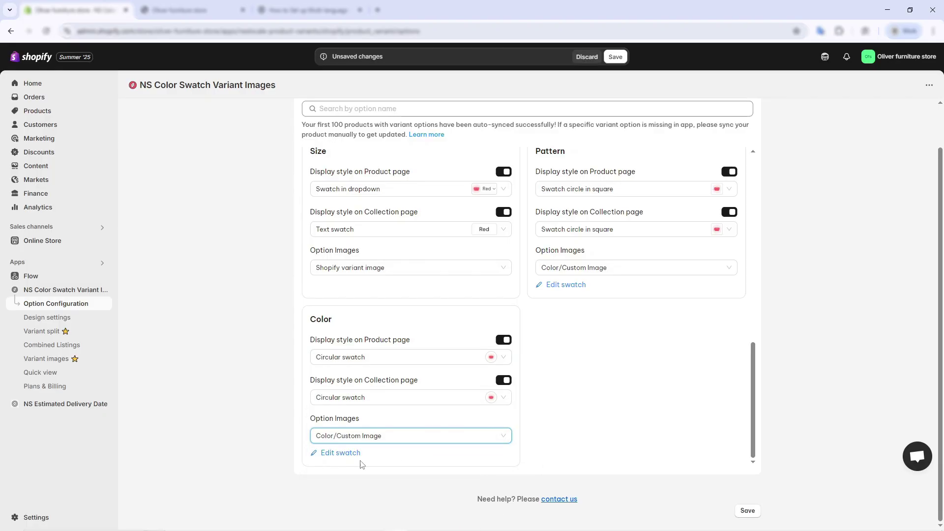
# Review the Color swatch images for the pink, beige and white curtain variants and confirm them
pyautogui.click(336, 454)
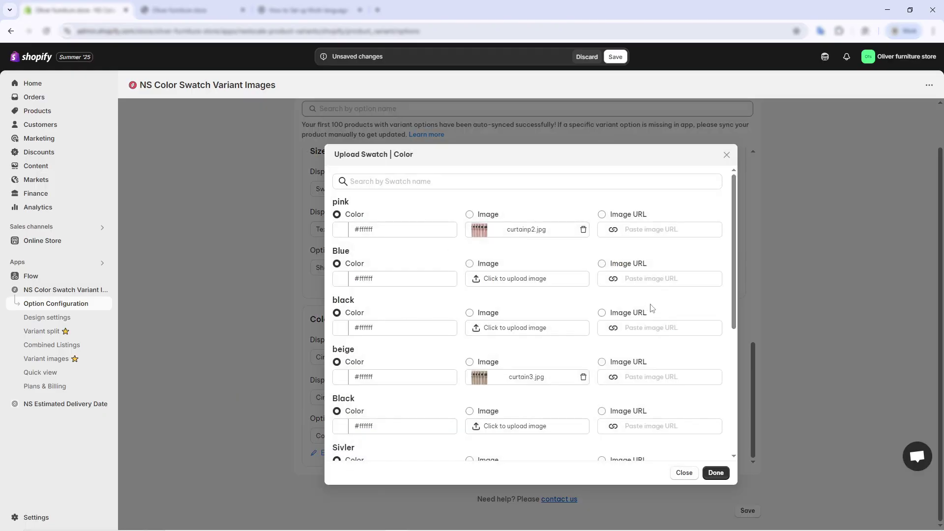
pyautogui.scroll(-2, 645, 317)
pyautogui.scroll(-3, 644, 325)
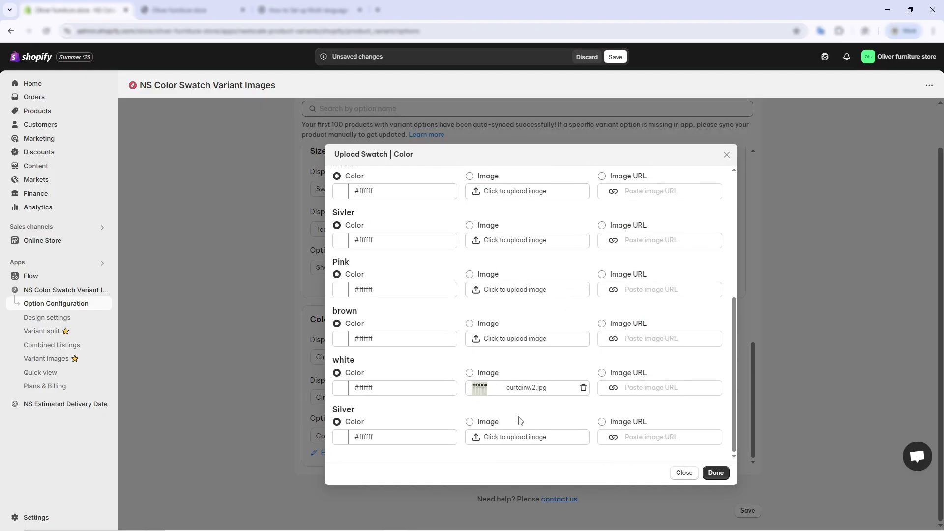
pyautogui.scroll(5, 502, 398)
pyautogui.scroll(-5, 531, 325)
pyautogui.scroll(5, 541, 364)
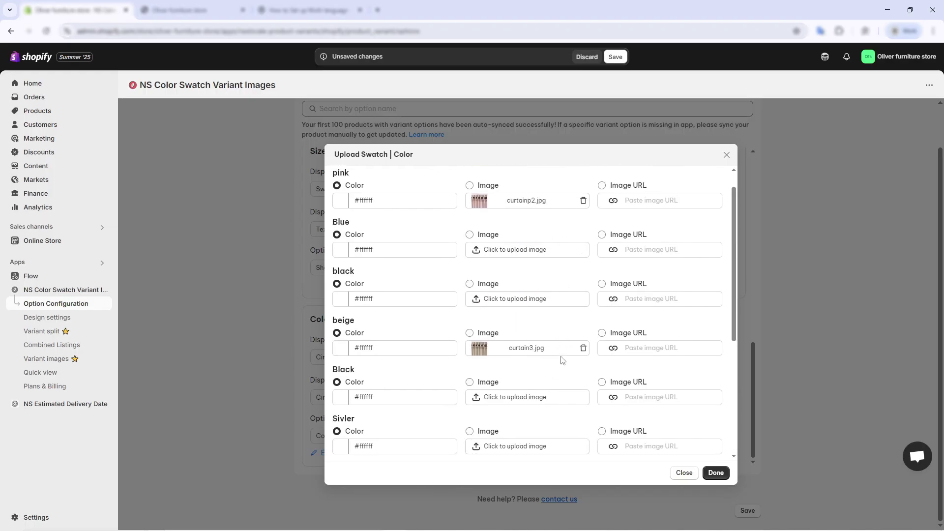
pyautogui.click(717, 473)
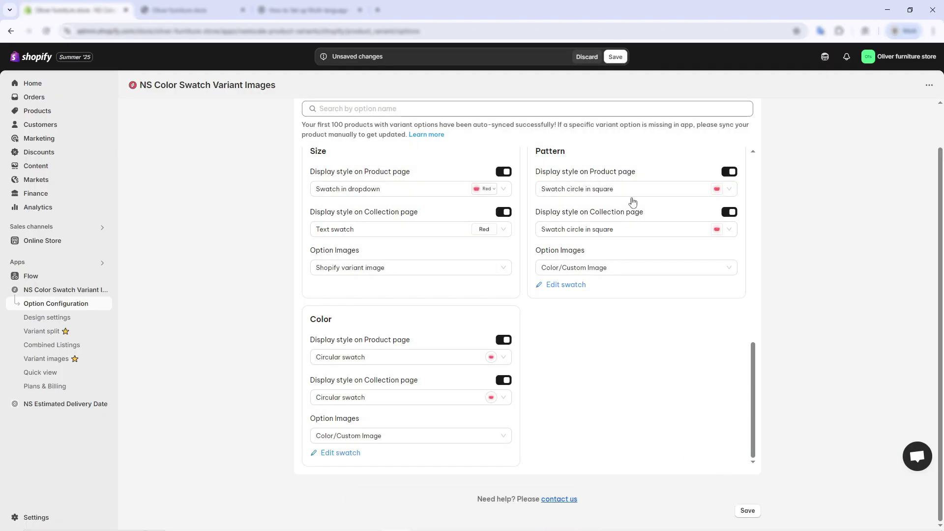
# Scroll through the swatch option settings
pyautogui.scroll(5, 671, 313)
pyautogui.scroll(-5, 640, 222)
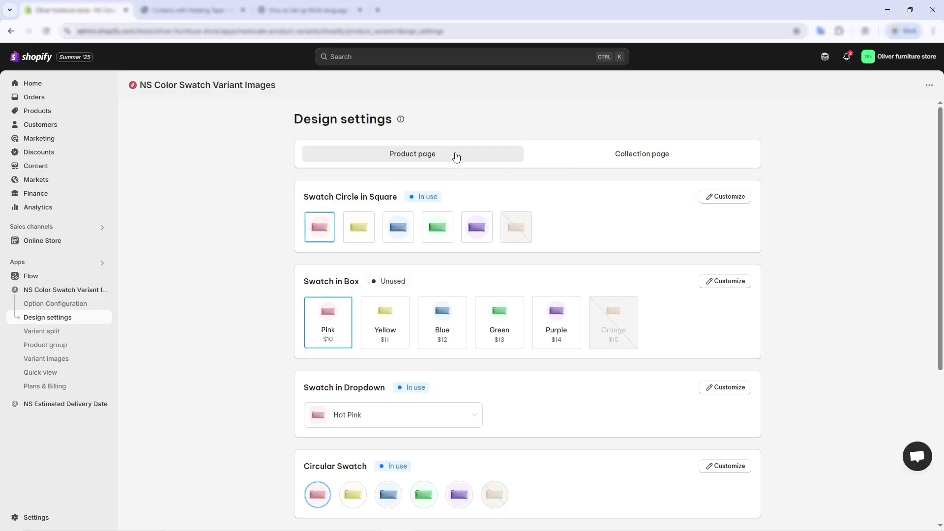
# Open the Swatch Circle in Square style and preview Goldenrod and Sky Blue as selected
pyautogui.click(721, 197)
pyautogui.moveTo(638, 204)
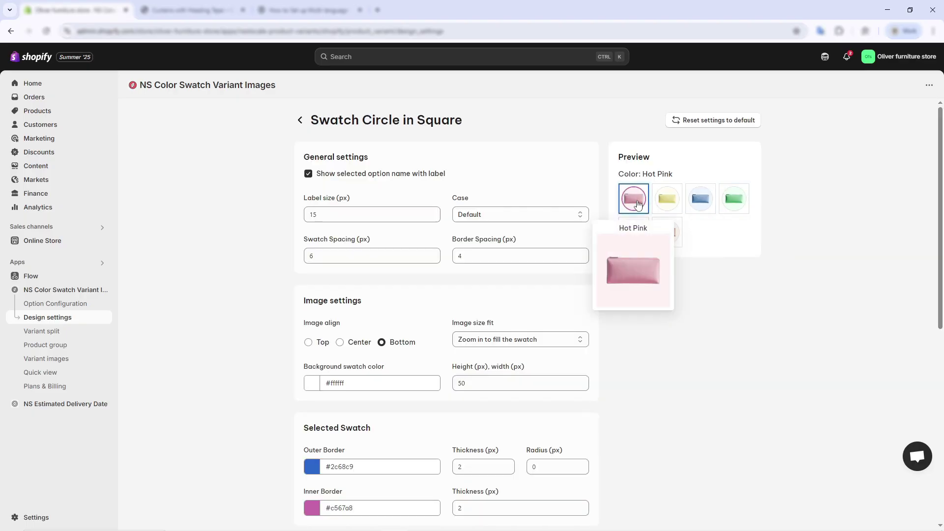
pyautogui.click(669, 204)
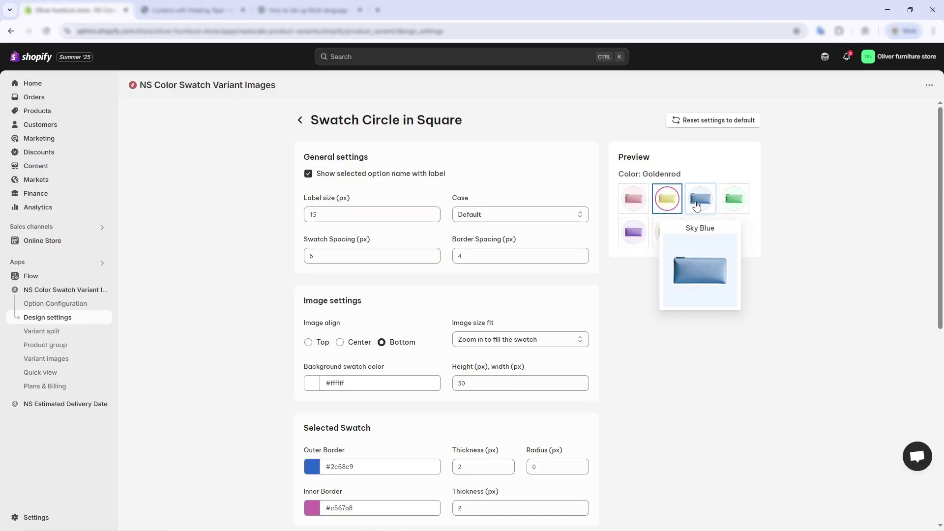
pyautogui.click(697, 205)
pyautogui.scroll(-2, 512, 231)
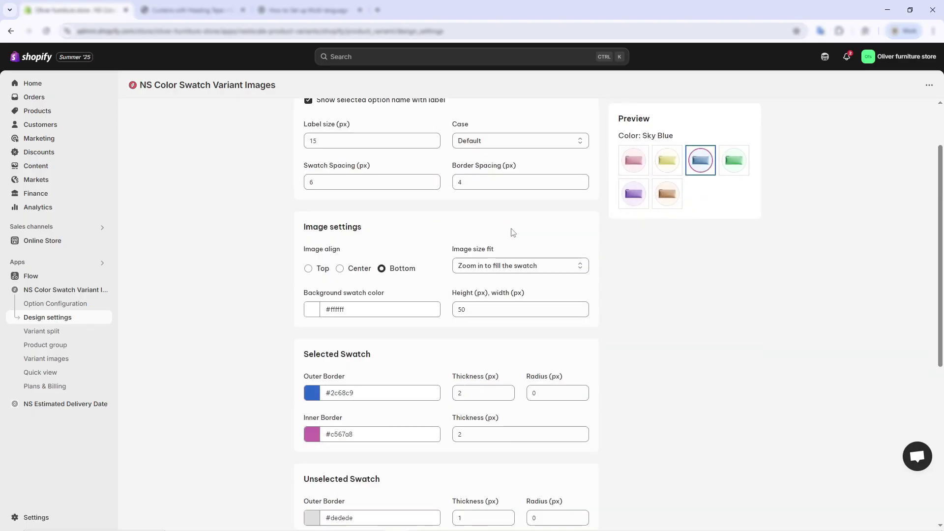
pyautogui.scroll(-2, 333, 351)
pyautogui.scroll(2, 367, 257)
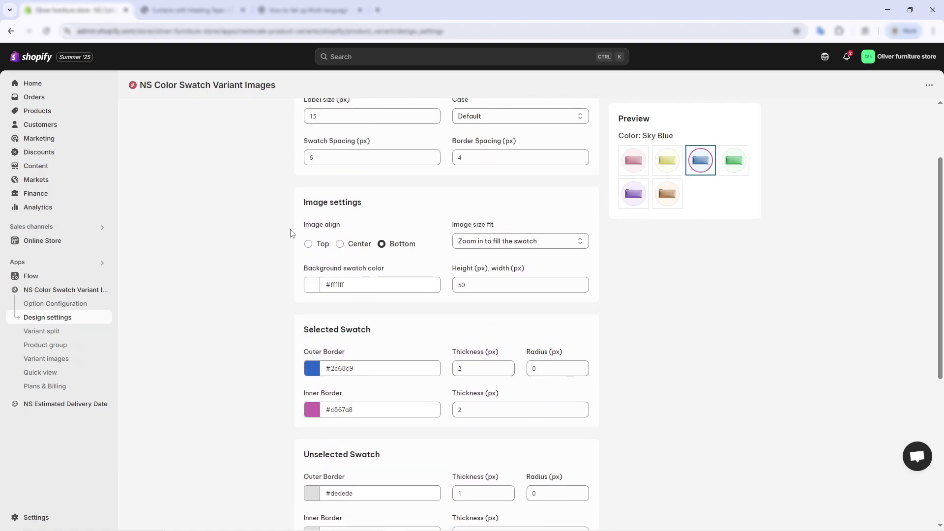
# Make hovered swatches show the variant description and a shadow
pyautogui.moveTo(303, 206); pyautogui.dragTo(363, 207)
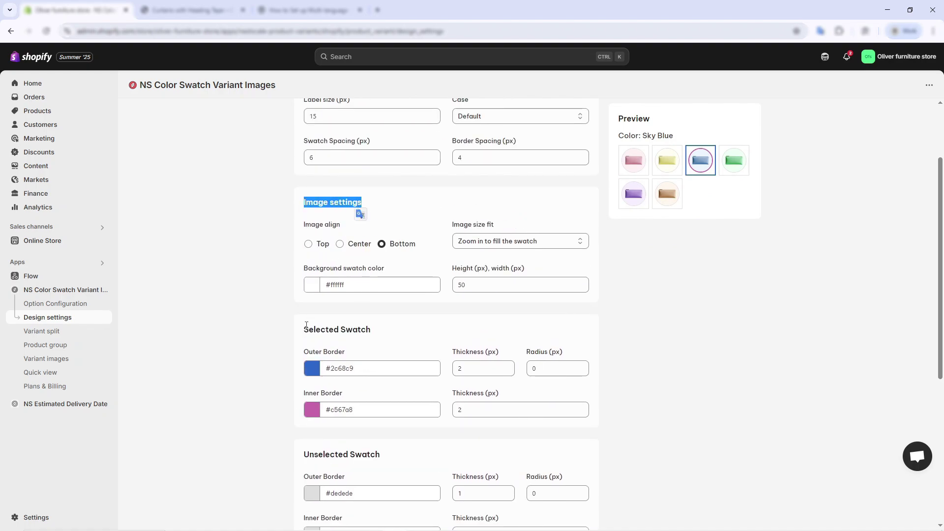
pyautogui.moveTo(303, 330); pyautogui.dragTo(386, 337)
pyautogui.scroll(-2, 384, 295)
pyautogui.moveTo(303, 356); pyautogui.dragTo(388, 366)
pyautogui.scroll(-3, 386, 361)
pyautogui.click(328, 304)
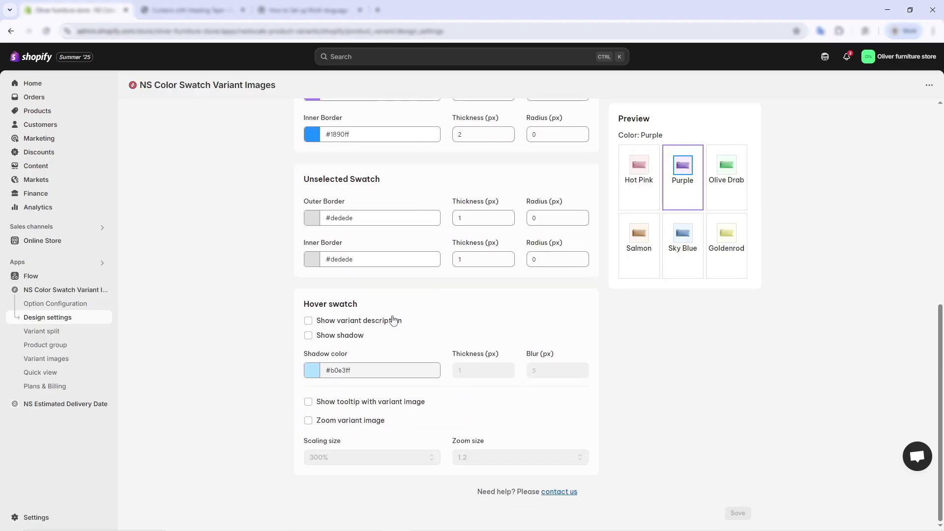
pyautogui.click(308, 320)
pyautogui.click(308, 335)
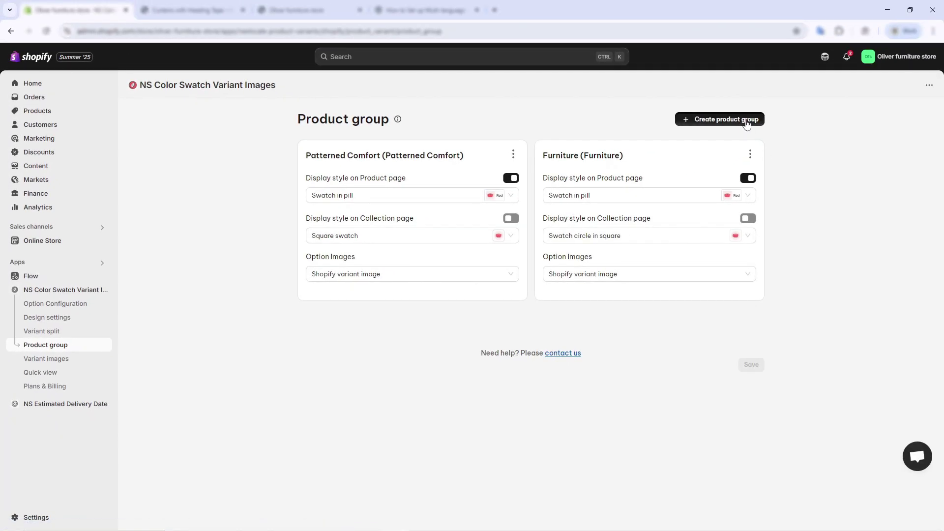
# Create a new product group named 'pillow' with the website label 'pillow'
pyautogui.click(747, 123)
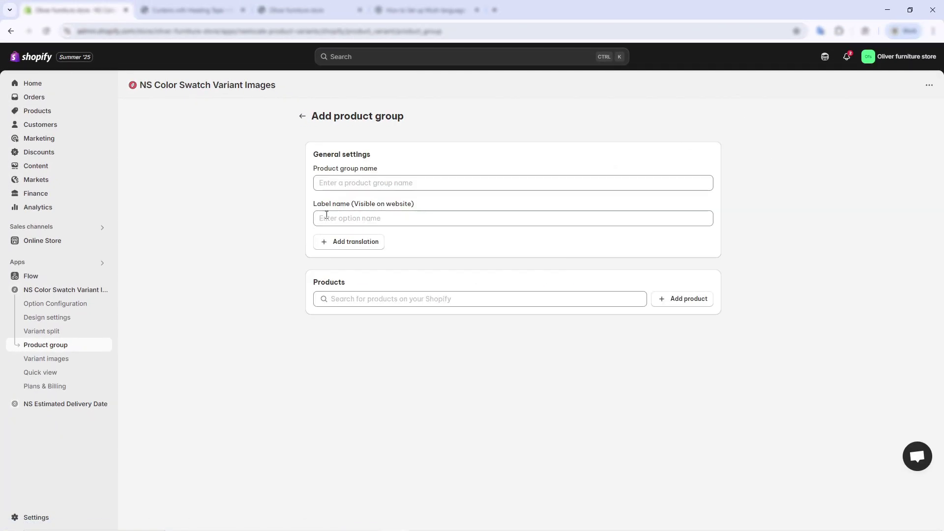
pyautogui.click(343, 183)
pyautogui.write('pillow')
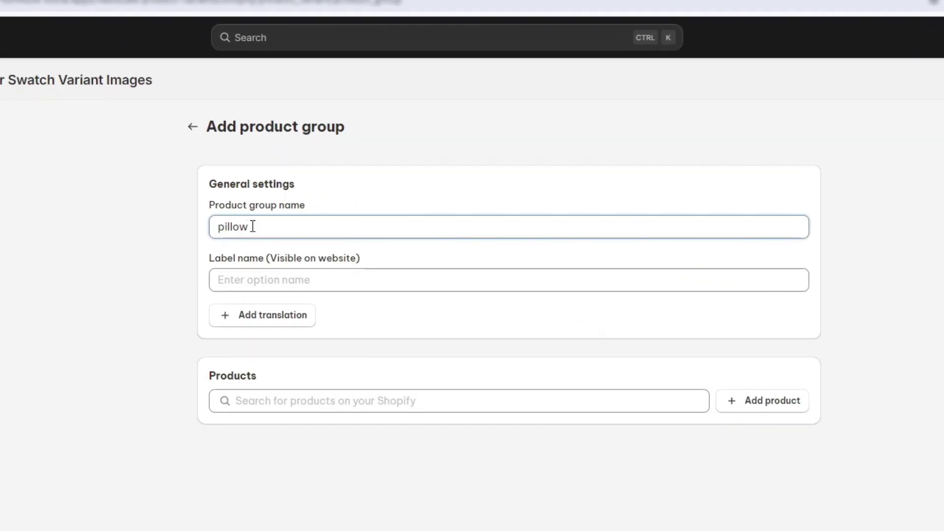
pyautogui.click(336, 272)
pyautogui.write('pillow')
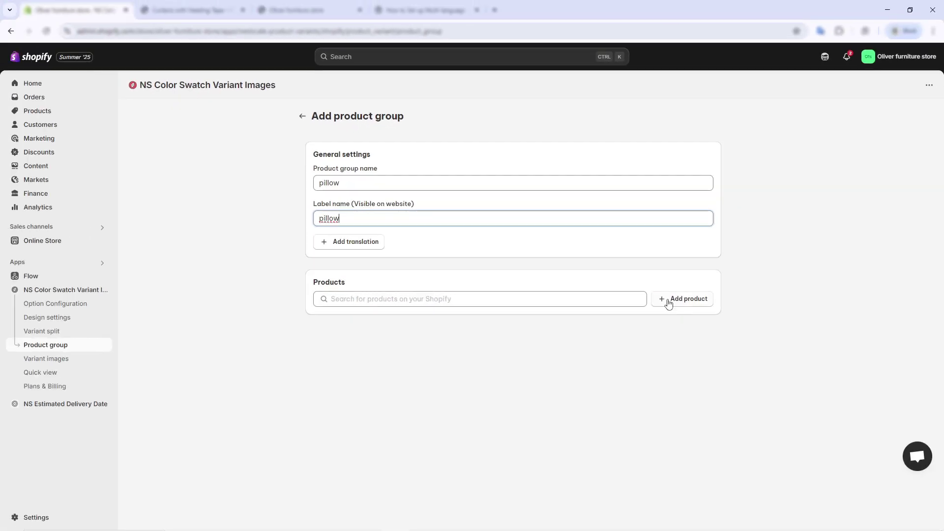
# Add the four Patterned Cushion products and the Patterned Cushion Cover to the group
pyautogui.click(669, 301)
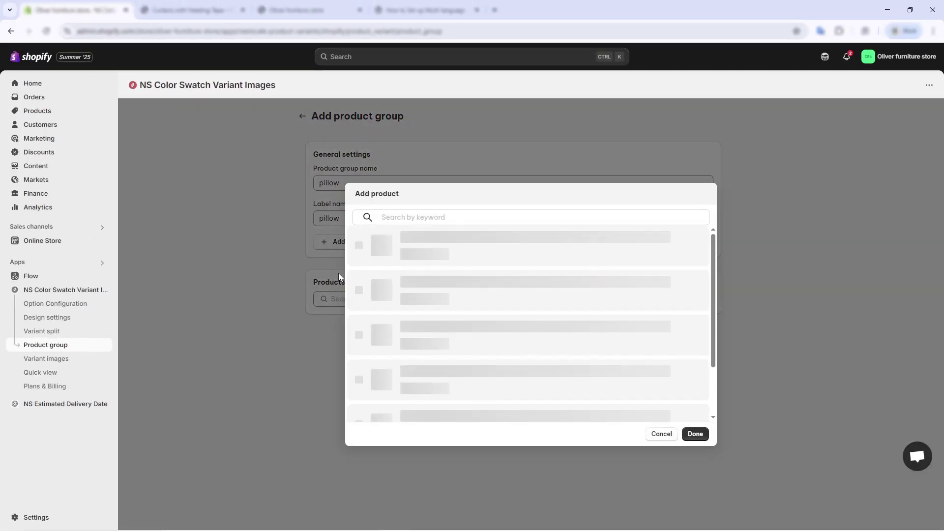
pyautogui.scroll(-7, 463, 354)
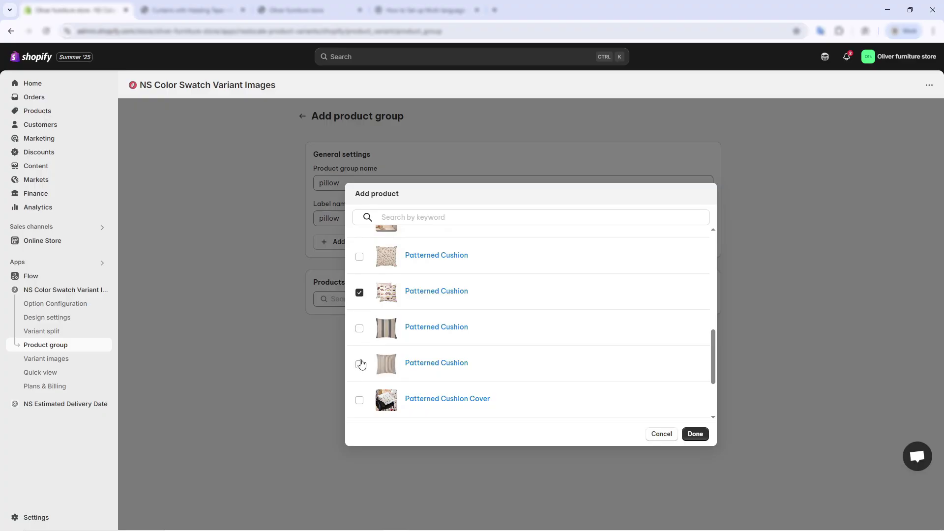
pyautogui.scroll(-1, 359, 360)
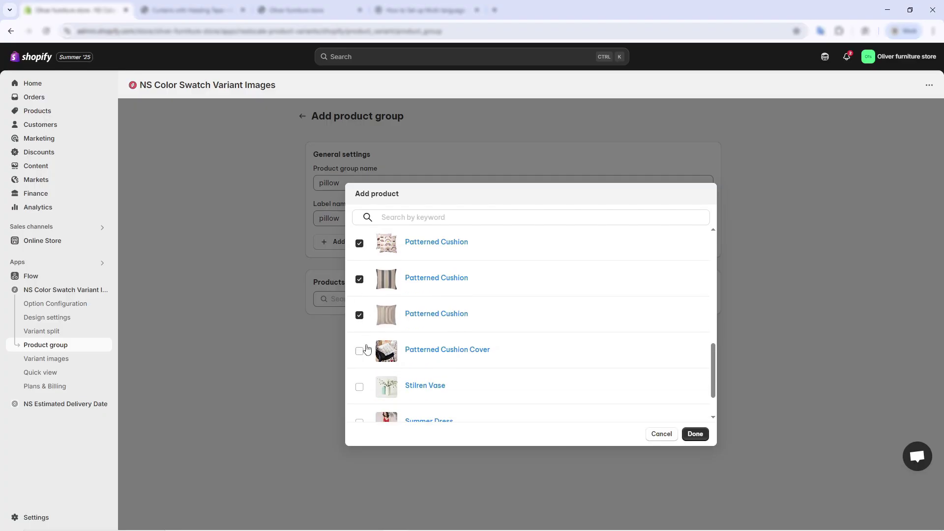
pyautogui.scroll(-1, 362, 352)
pyautogui.scroll(8, 436, 389)
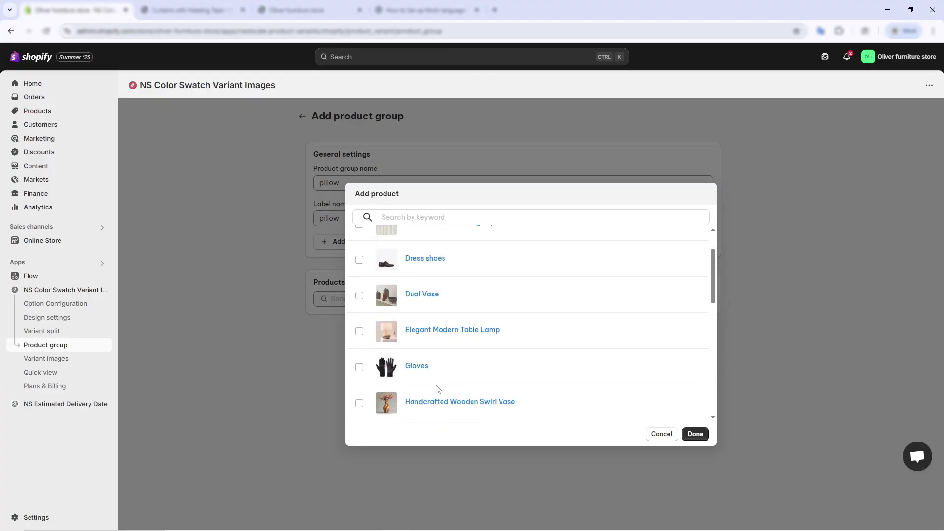
pyautogui.scroll(-2, 437, 389)
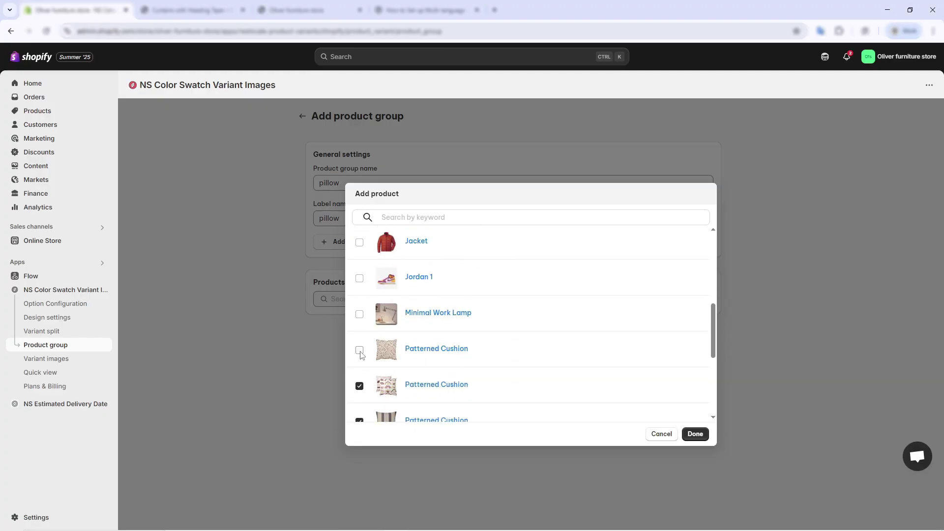
pyautogui.scroll(5, 424, 371)
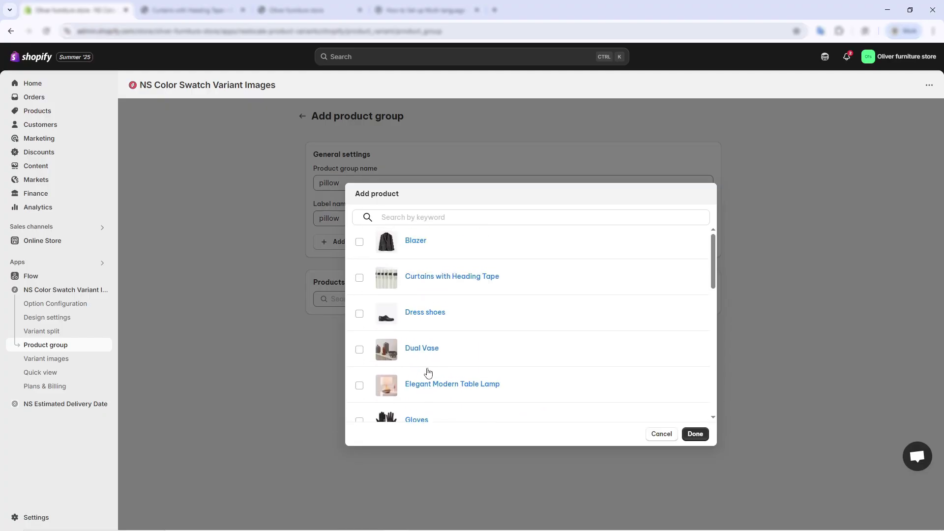
pyautogui.click(694, 436)
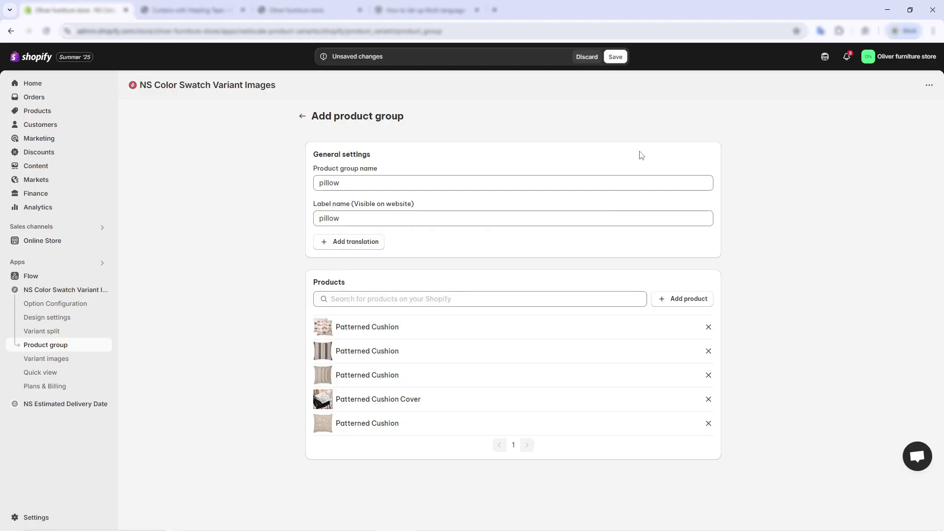
# Save the pillow group, enable its swatches on product and collection pages, and save again
pyautogui.click(615, 57)
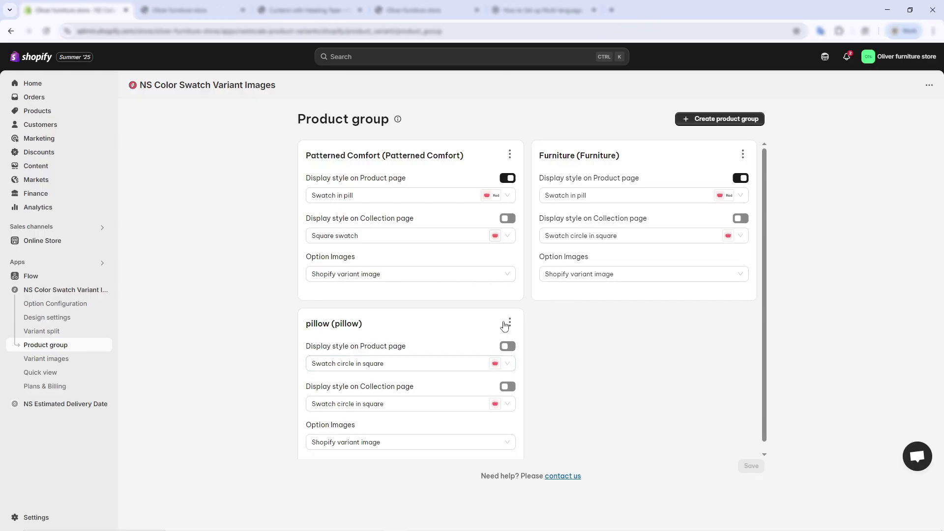
pyautogui.click(507, 348)
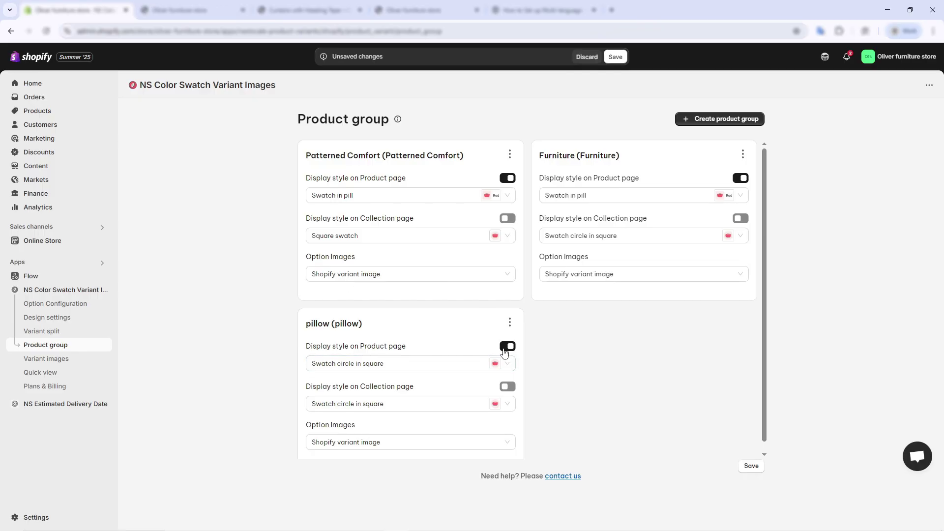
pyautogui.click(507, 388)
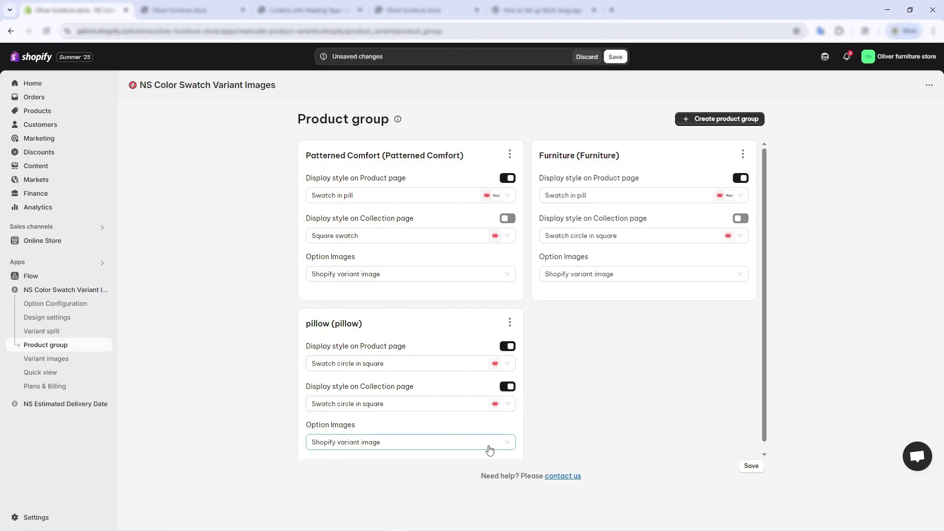
pyautogui.click(616, 57)
# On the live storefront, browse the full catalog and open the Patterned Cushion product page
pyautogui.click(220, 17)
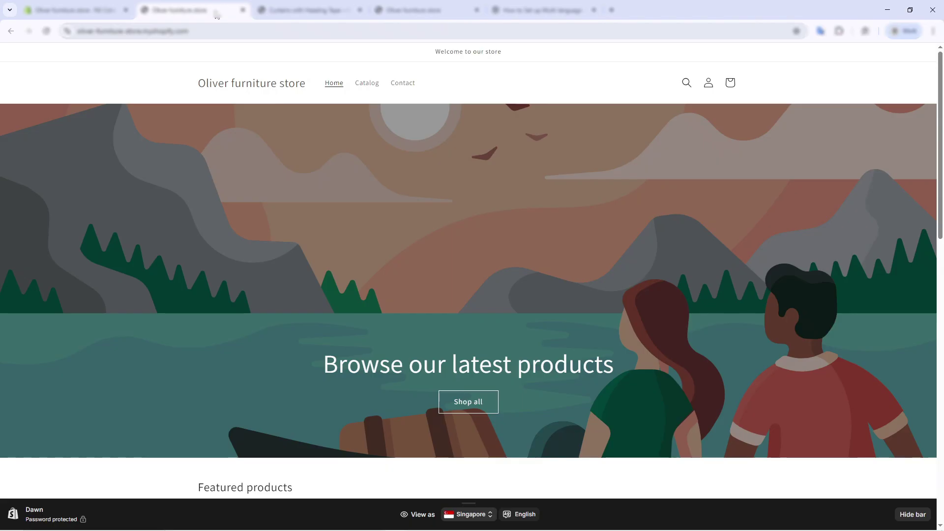
pyautogui.scroll(-10, 482, 315)
pyautogui.scroll(-4, 482, 316)
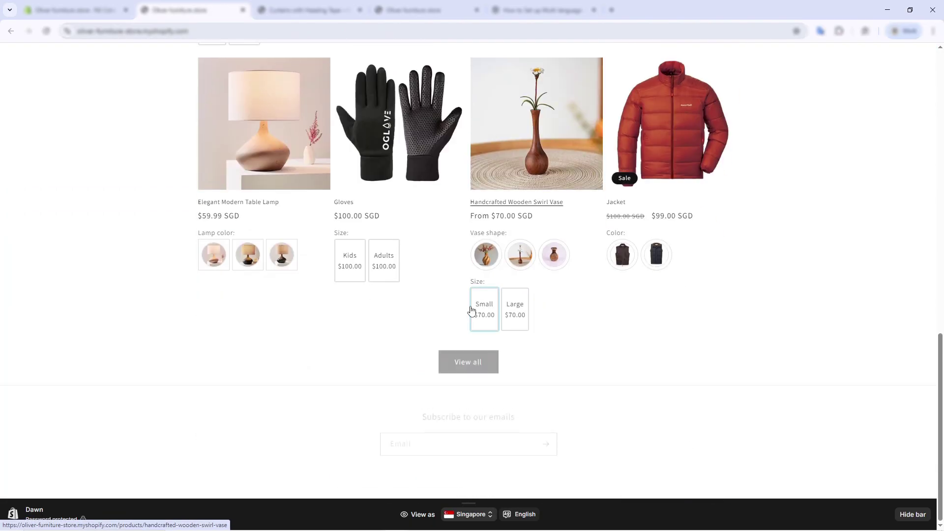
pyautogui.click(469, 356)
pyautogui.scroll(-10, 465, 339)
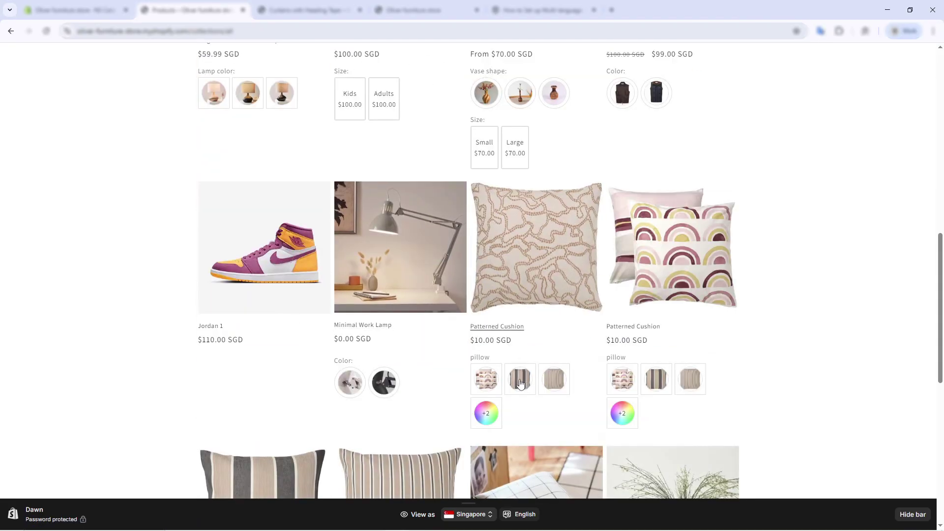
pyautogui.scroll(-1, 548, 359)
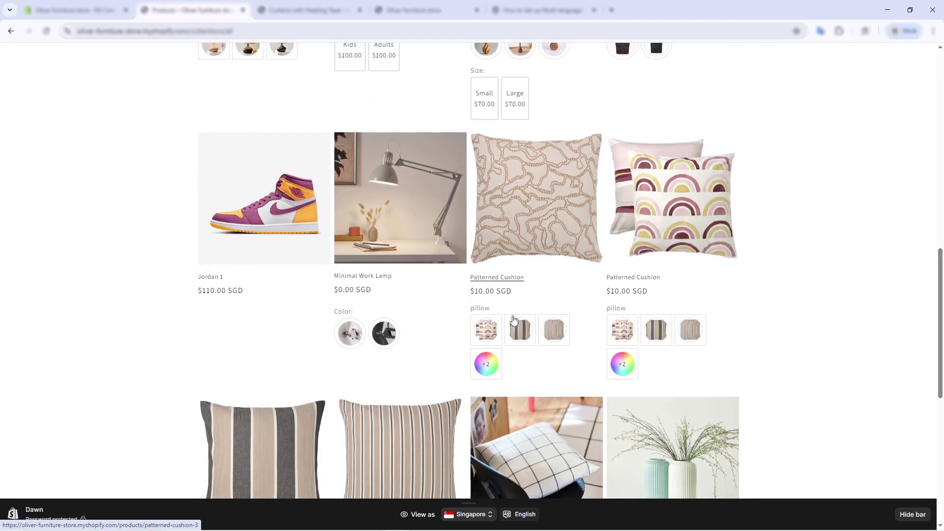
pyautogui.click(503, 278)
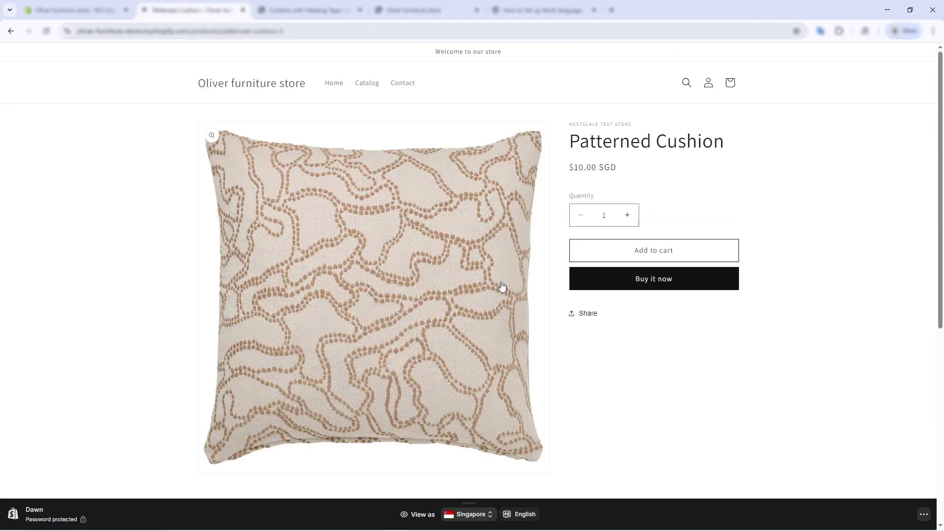
# Try the pillow swatches under You may also like, then the grid and Dotted patterns
pyautogui.scroll(-6, 496, 291)
pyautogui.scroll(-2, 286, 303)
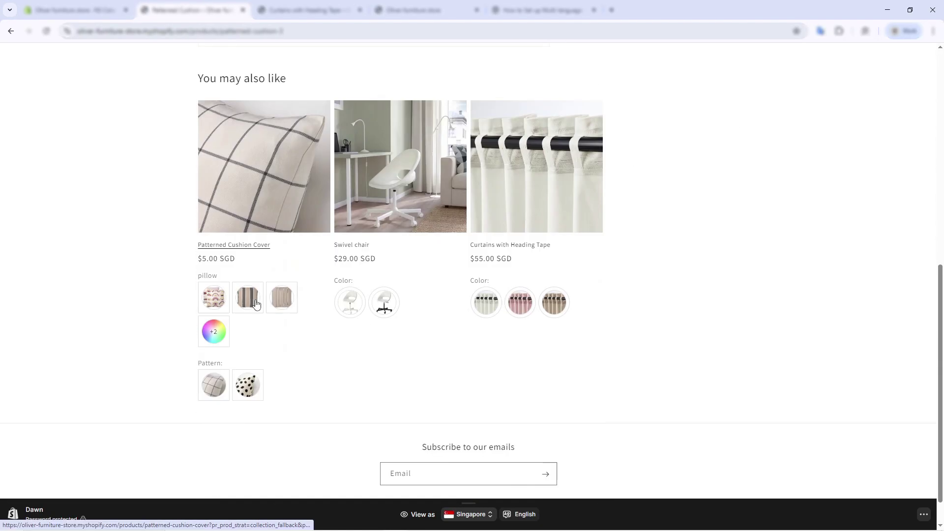
pyautogui.click(248, 301)
pyautogui.click(281, 309)
pyautogui.click(214, 297)
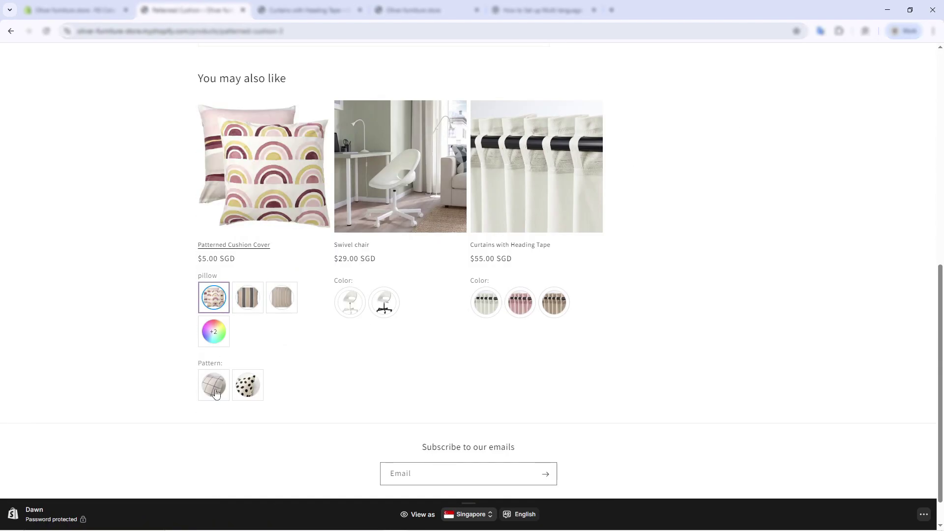
pyautogui.click(213, 385)
pyautogui.click(245, 391)
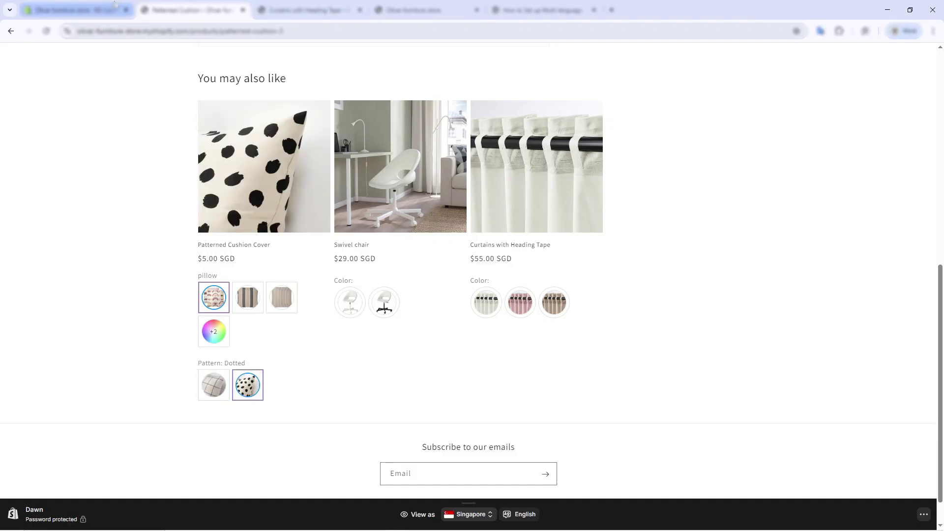
pyautogui.scroll(7, 200, 134)
# Return to the Oliver furniture store home page and scroll down toward the catalog
pyautogui.click(334, 65)
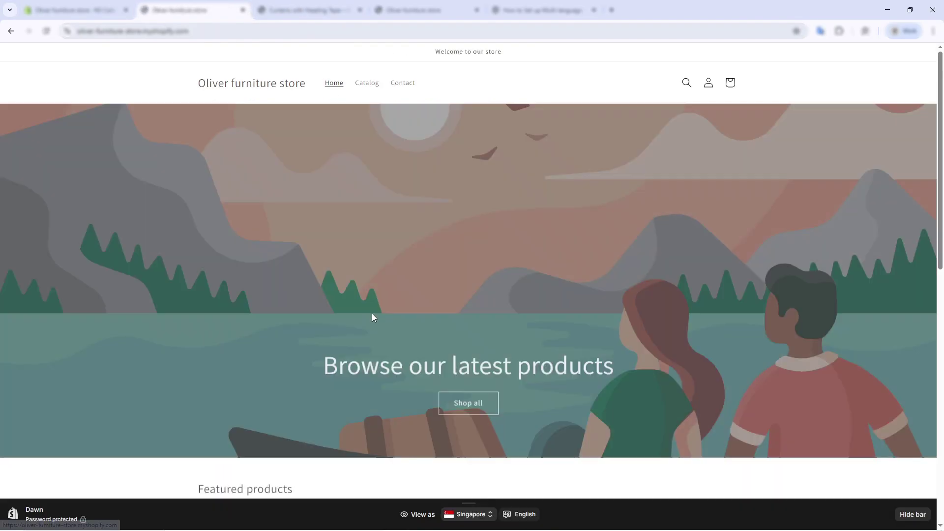
pyautogui.scroll(-9, 382, 323)
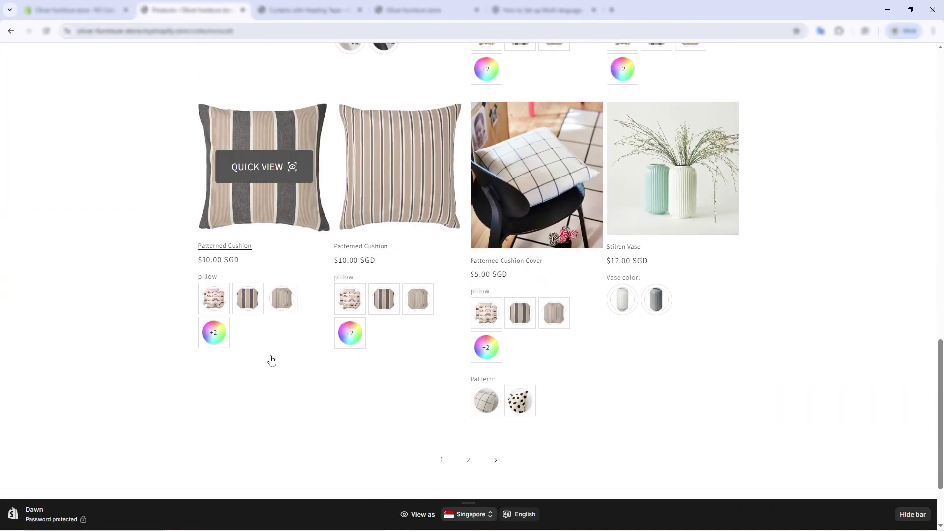